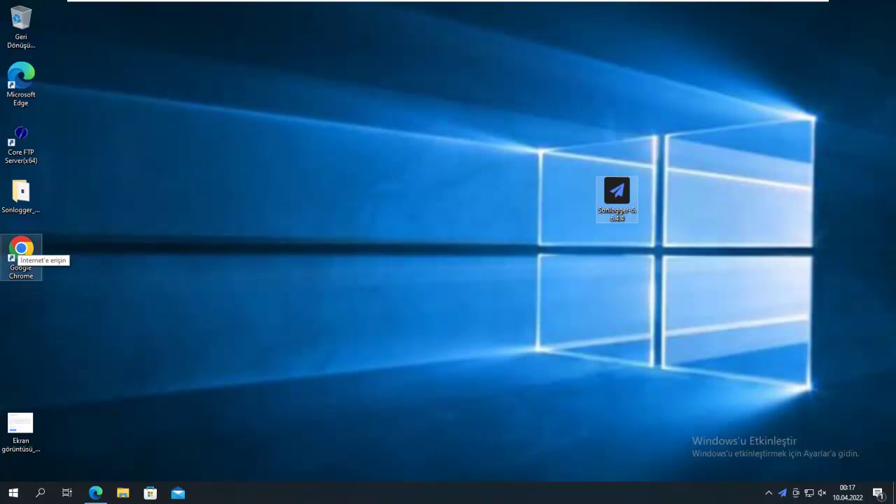
Step: Quit the Sonlogger App from its tray icon and confirm with Evet
right_click(783, 494)
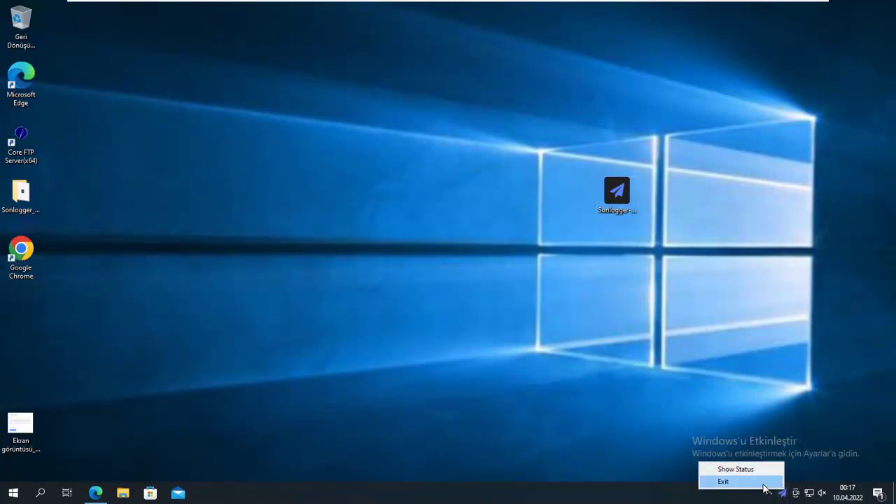
left_click(763, 482)
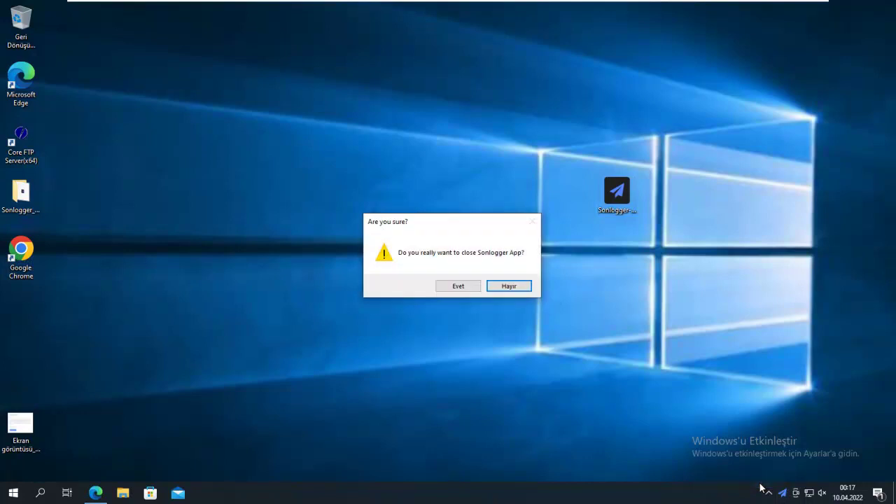
left_click(456, 286)
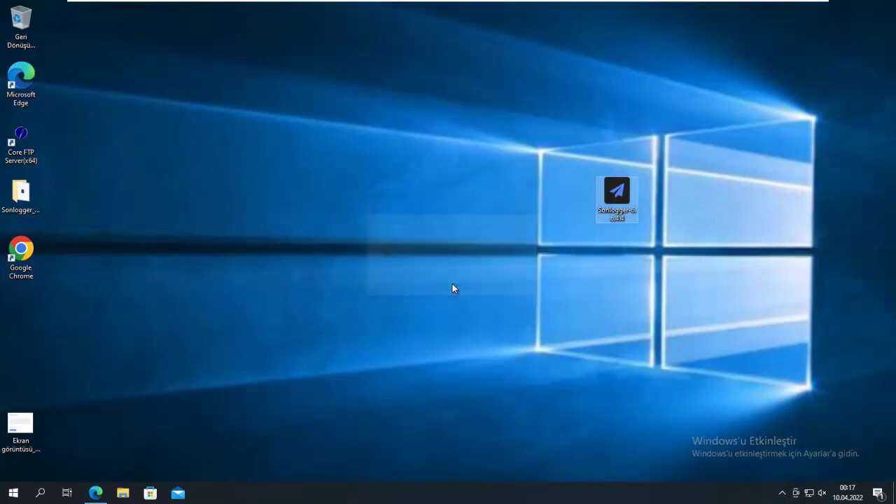
Step: Search Windows for 'hizmetler' and open the Hizmetler services console
left_click(40, 494)
type("hix")
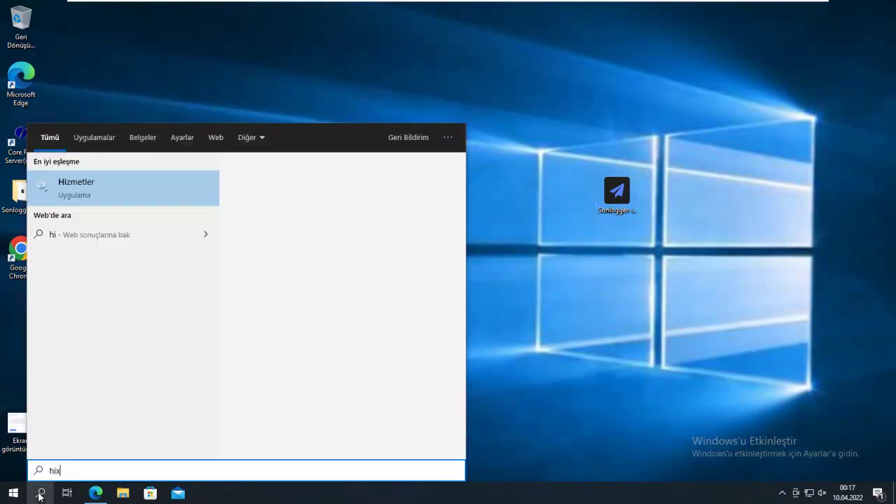
type("m")
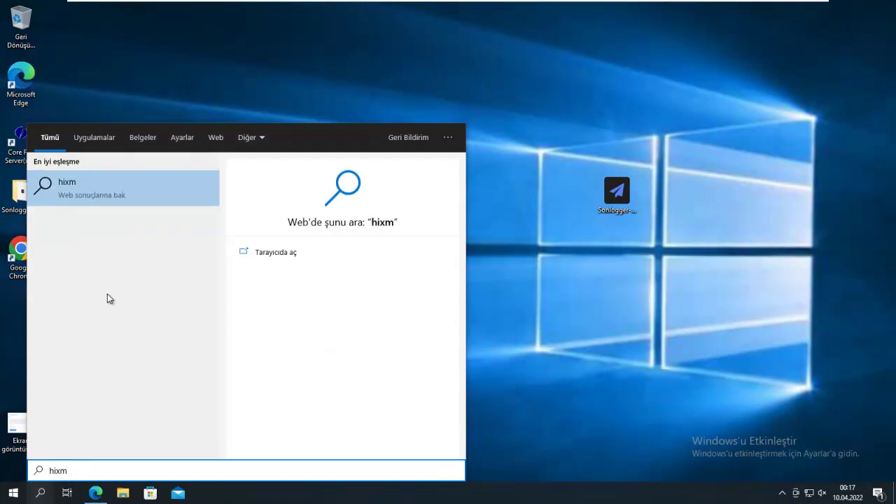
key("BackSpace")
key("BackSpace")
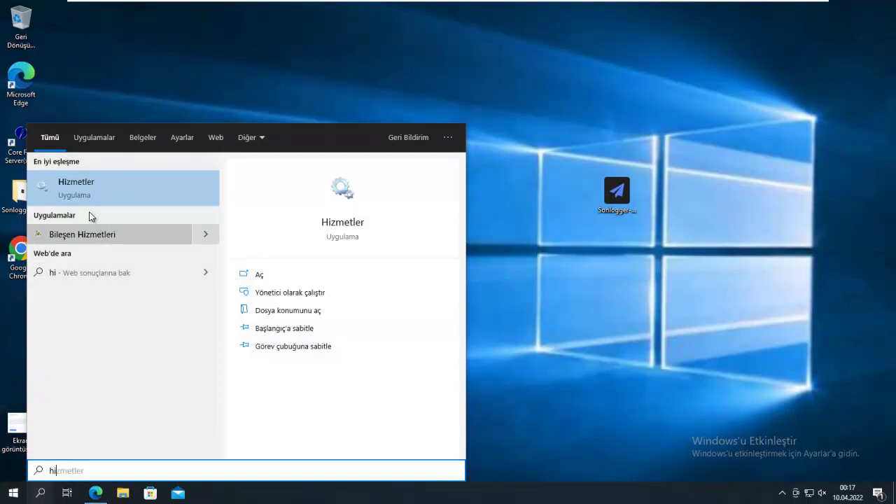
left_click(80, 193)
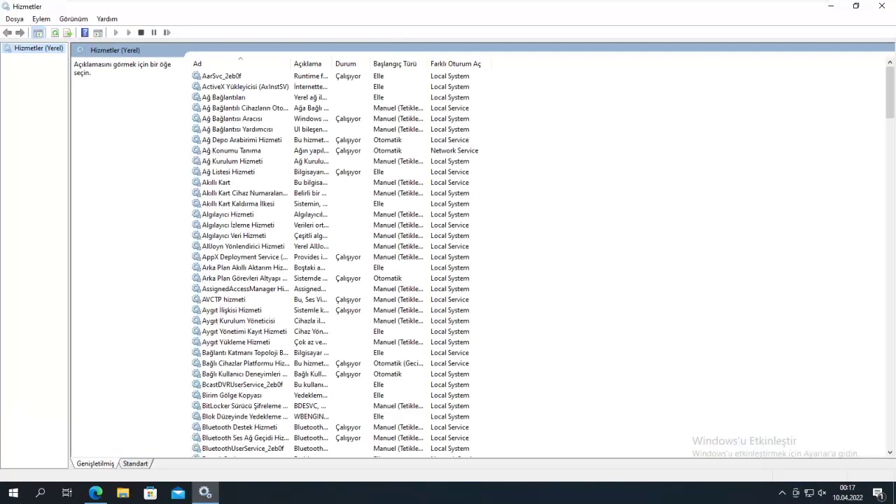
Step: Stop the Sonlogger DB and Sonlogger Listener services
left_click(246, 268)
scroll(242, 276, "down", 8)
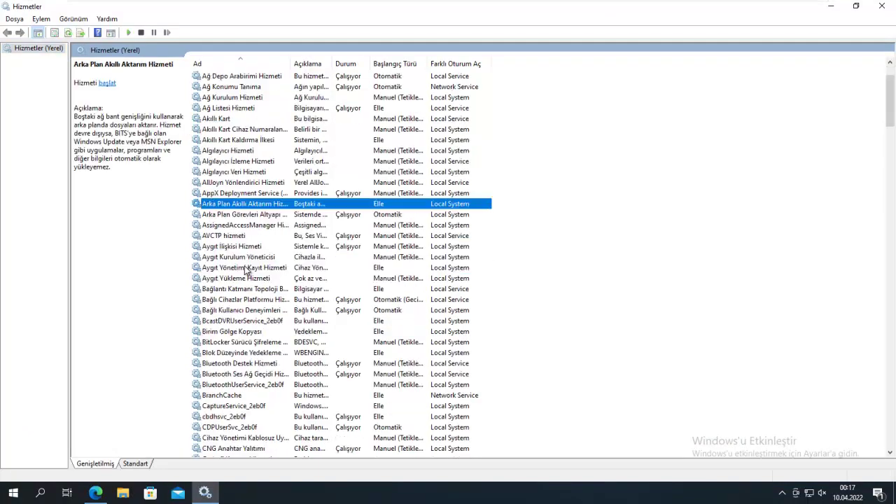
scroll(233, 282, "down", 20)
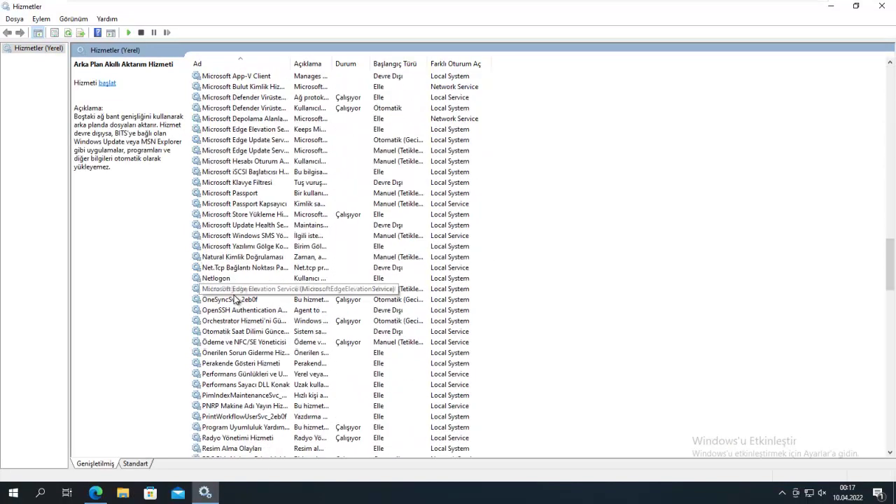
scroll(234, 302, "down", 10)
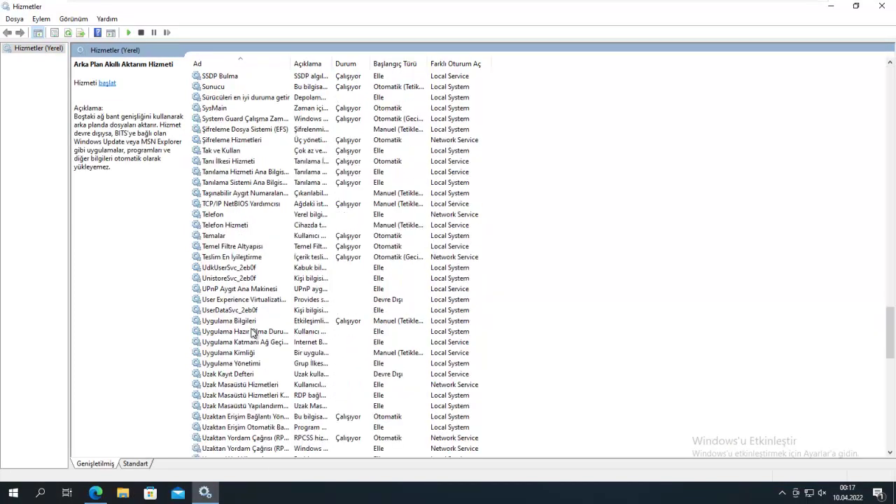
scroll(246, 327, "up", 4)
left_click(228, 152)
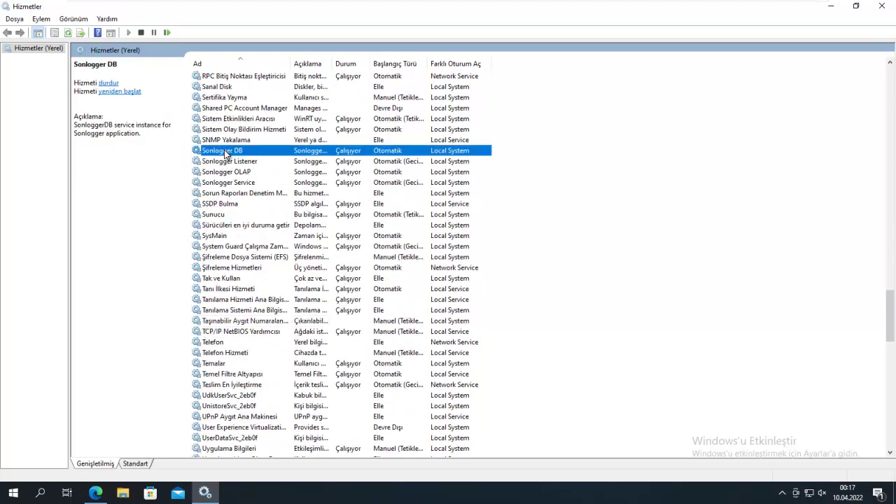
left_click(141, 32)
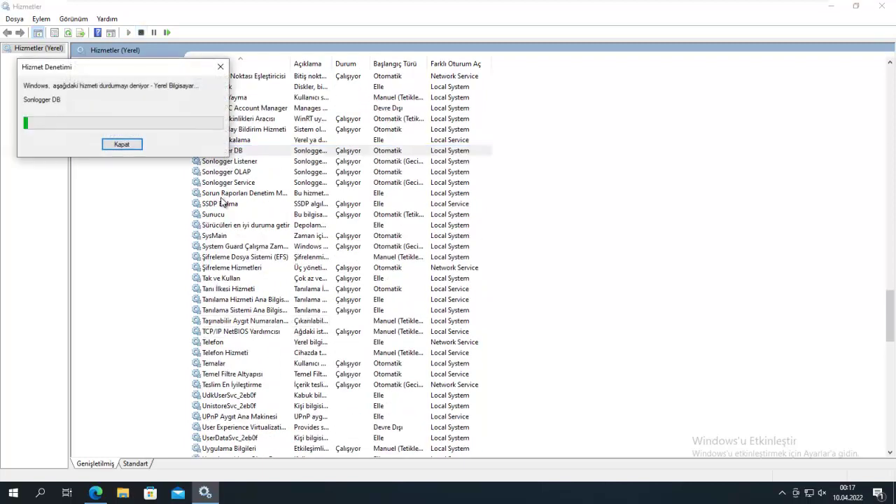
left_click(255, 161)
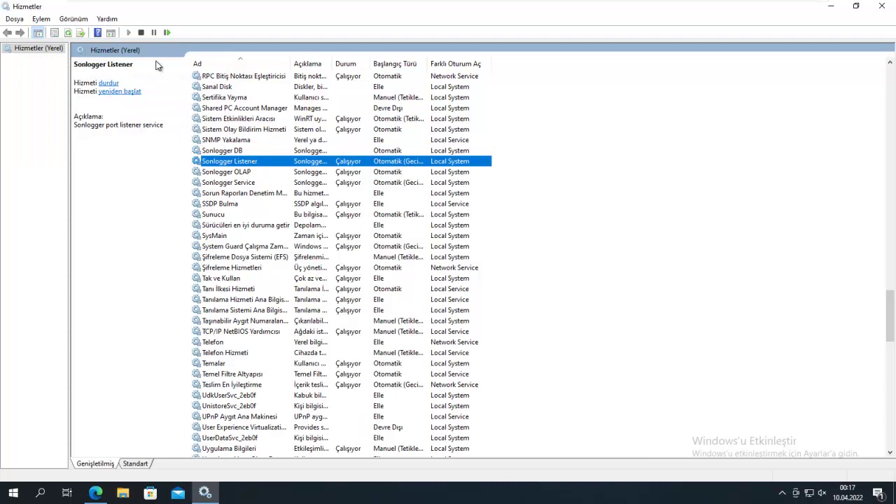
left_click(142, 32)
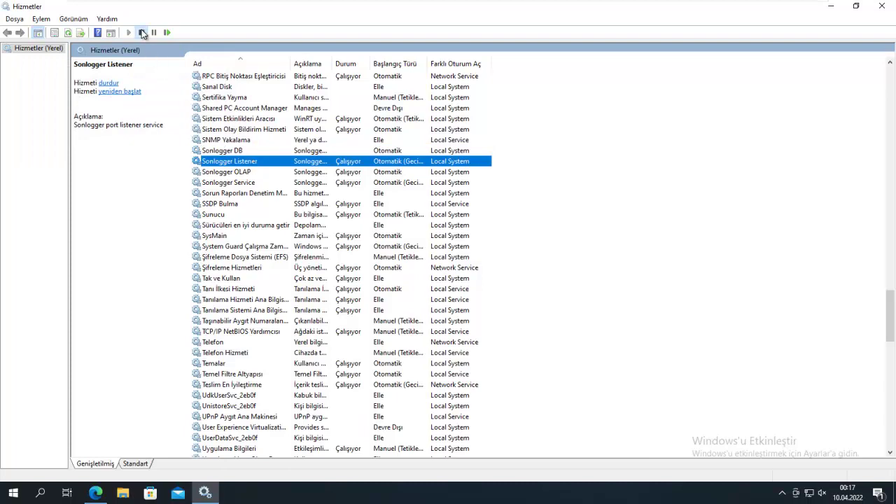
Step: Stop the Sonlogger OLAP and Sonlogger Service services, then close Hizmetler
left_click(246, 173)
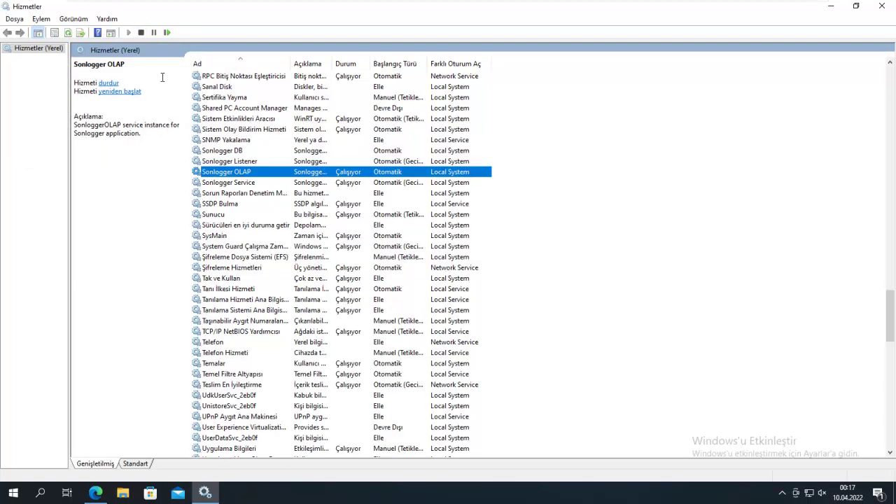
left_click(141, 33)
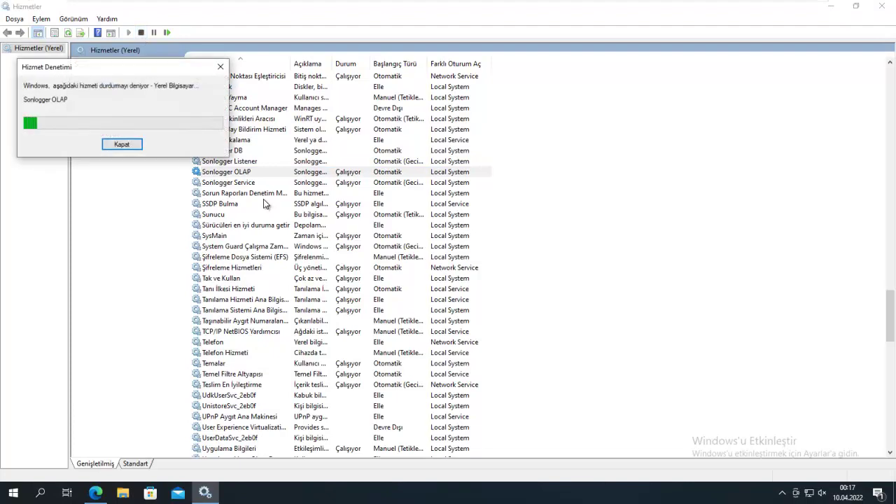
left_click(241, 184)
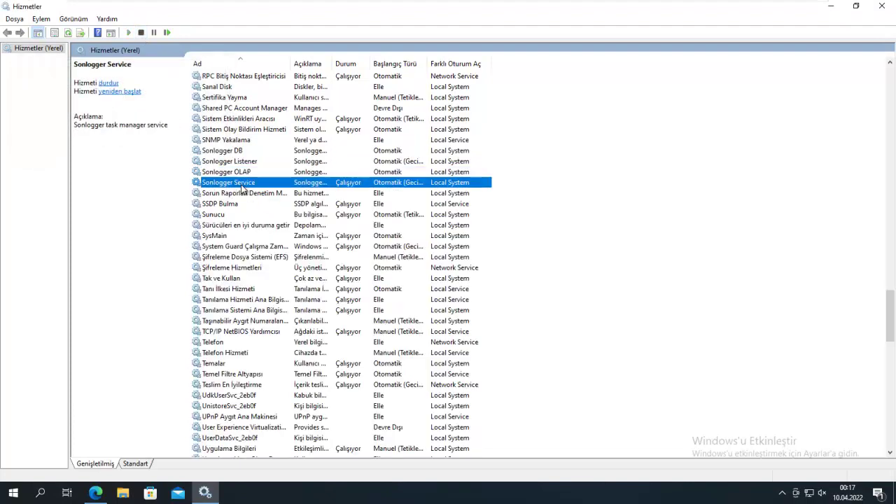
left_click(141, 32)
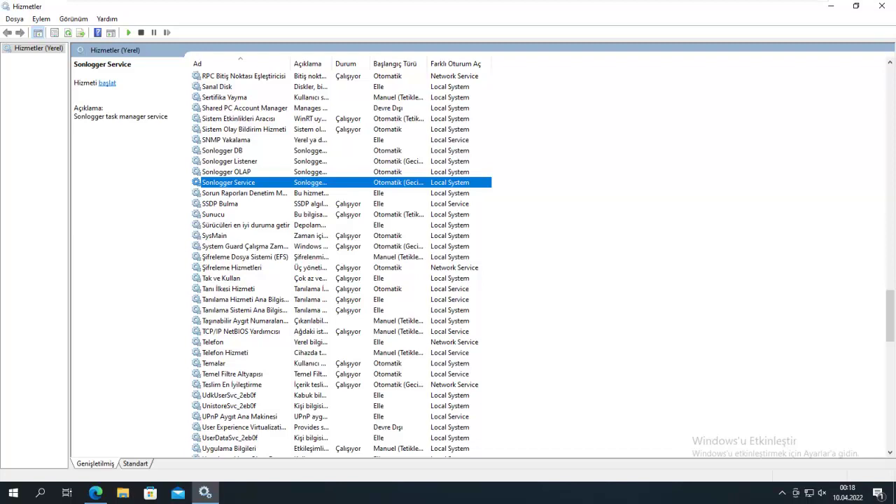
left_click(884, 7)
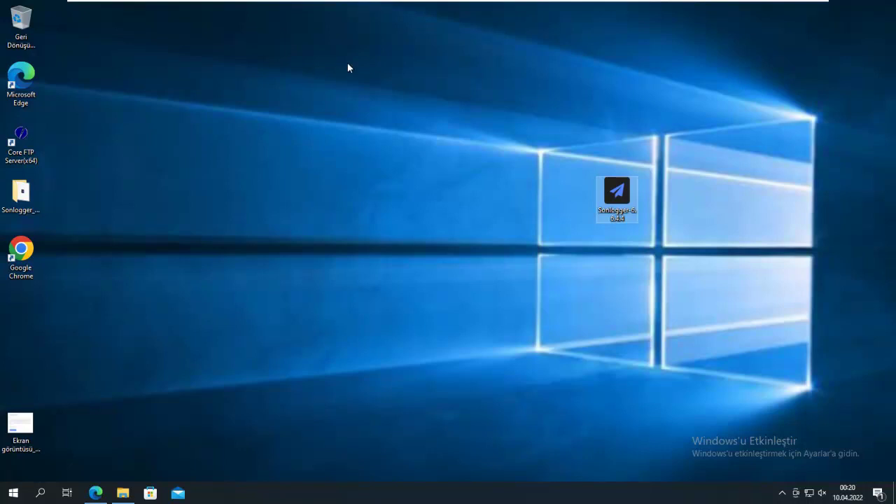
Step: Clear the desktop icon selection, leaving the Sonlogger 6.6.4.4 setup file ready
left_click(377, 128)
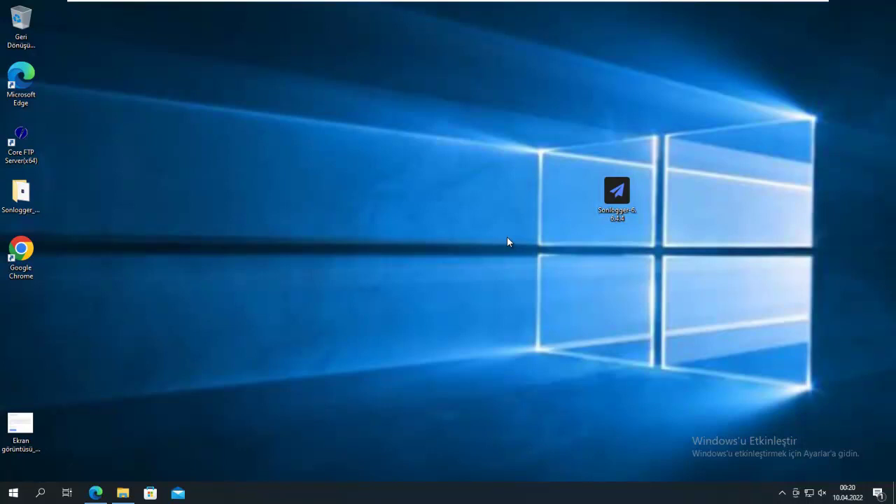
Step: Install Sonlogger 6.6.4.4 in Türkçe with default folders and C:\sonlogger as the database location
double_click(615, 193)
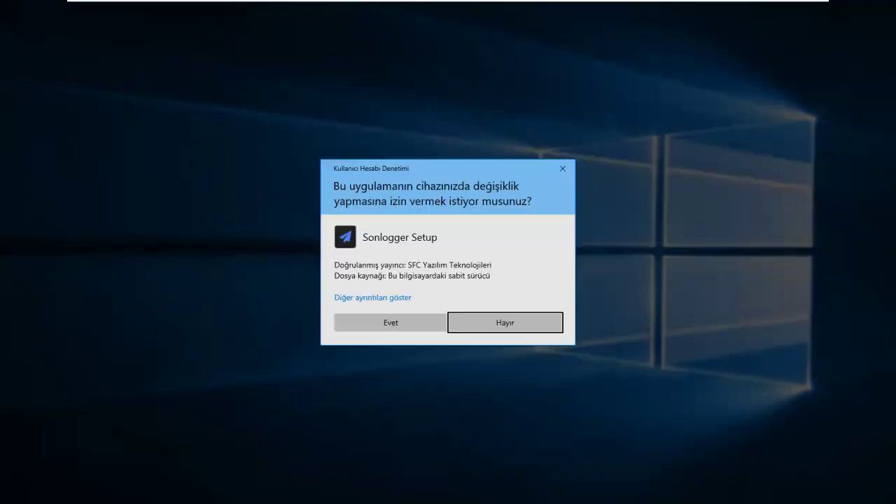
left_click(391, 320)
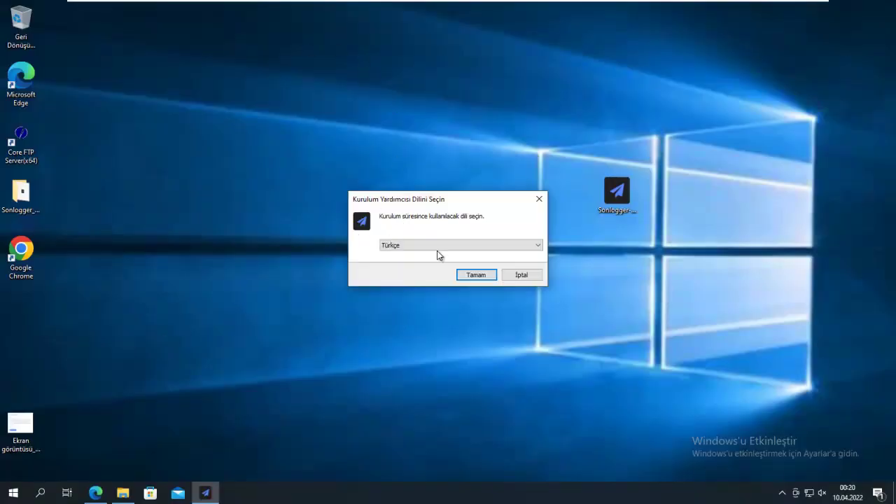
left_click(478, 277)
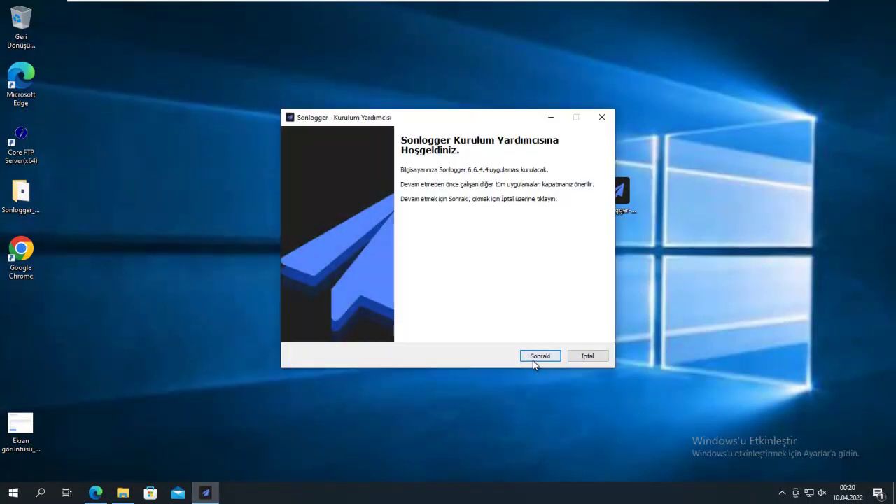
left_click(536, 356)
left_click(362, 323)
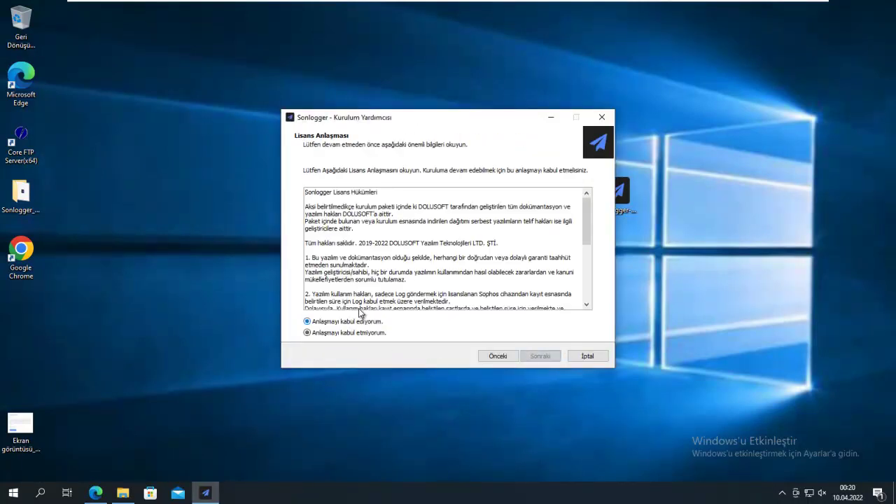
left_click(537, 356)
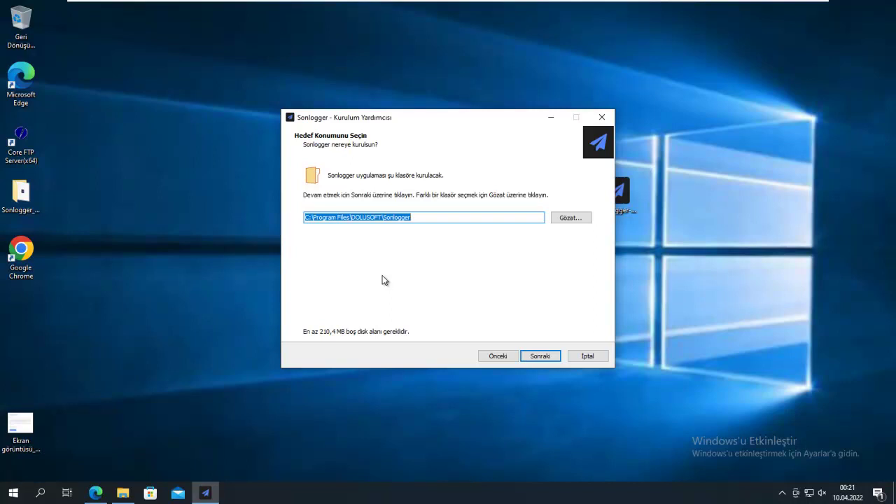
left_click(538, 359)
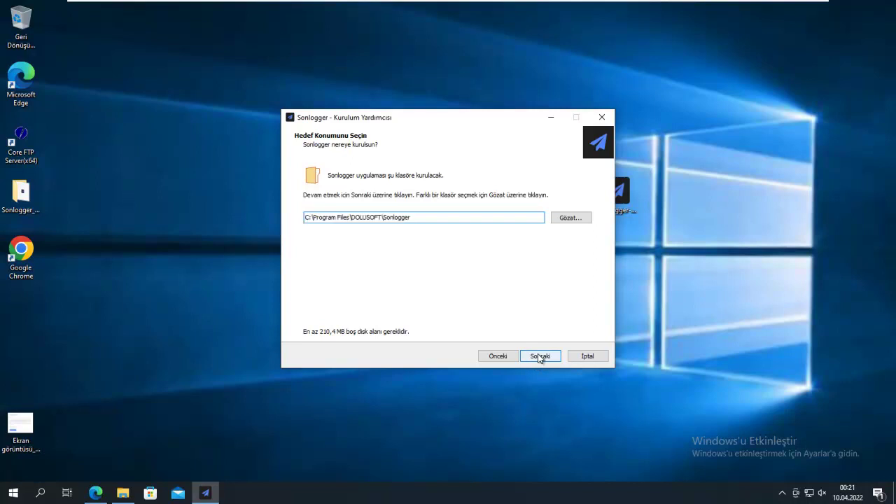
left_click(543, 358)
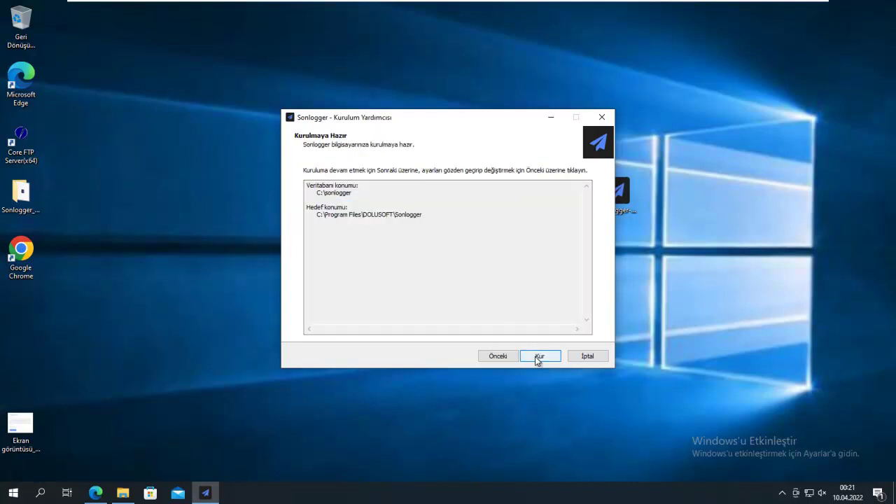
left_click(538, 359)
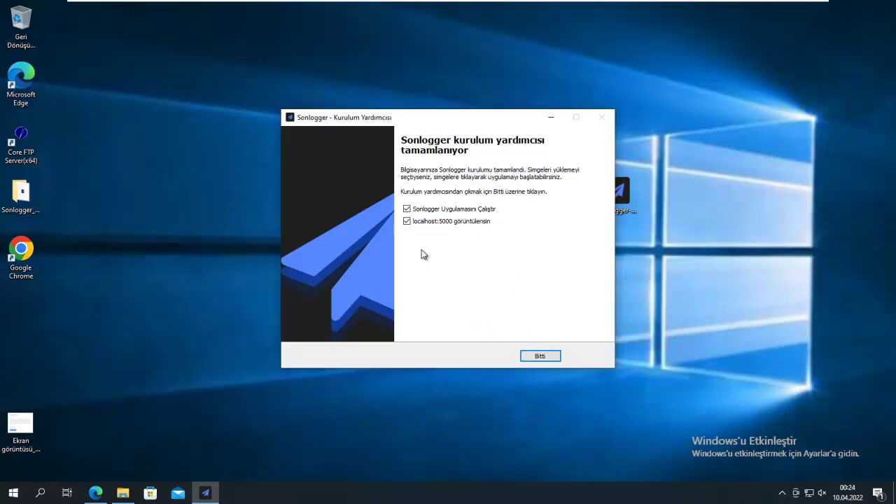
Step: Finish setup and sign in to the localhost:5000 dashboard as admin with the account password
left_click(540, 357)
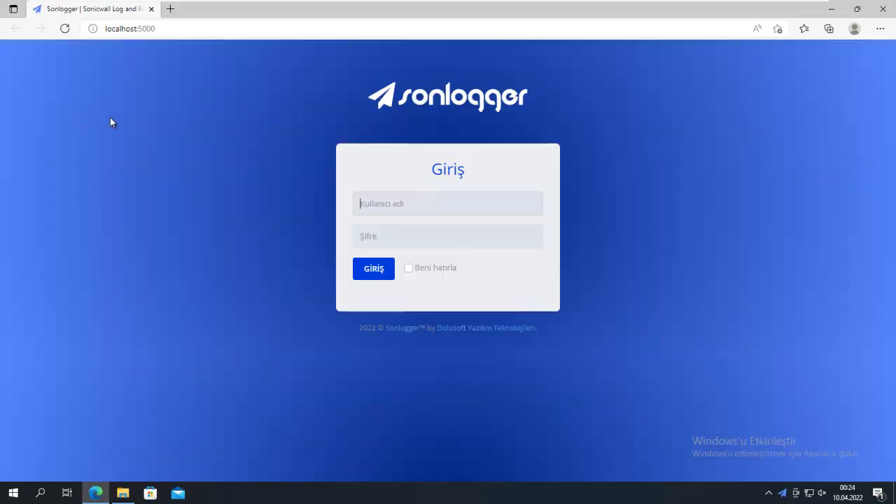
type("admin")
key("Tab")
type("12")
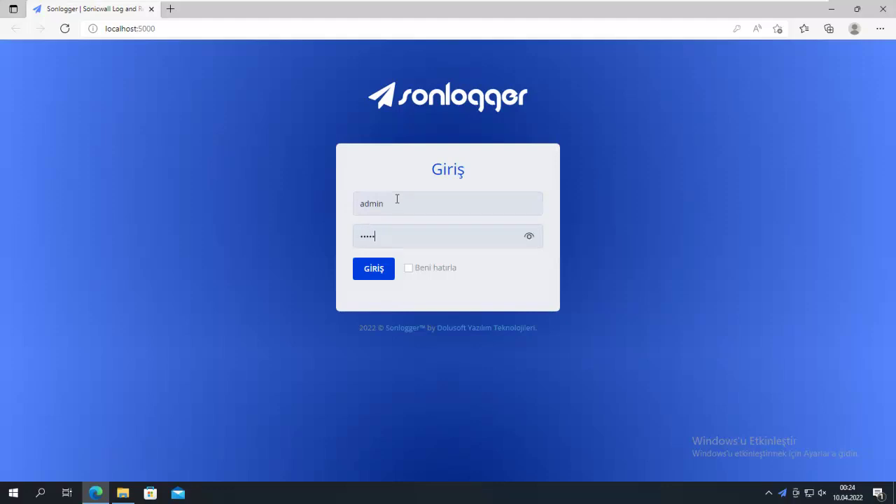
key("Return")
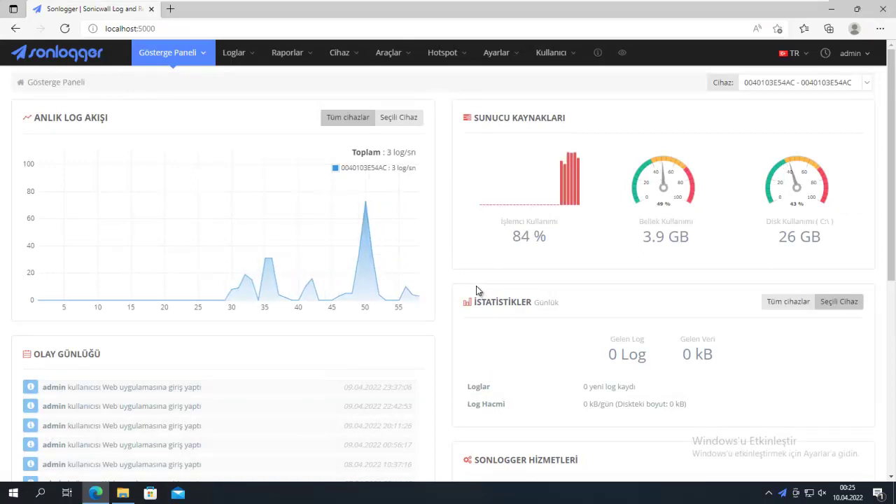
scroll(476, 285, "down", 4)
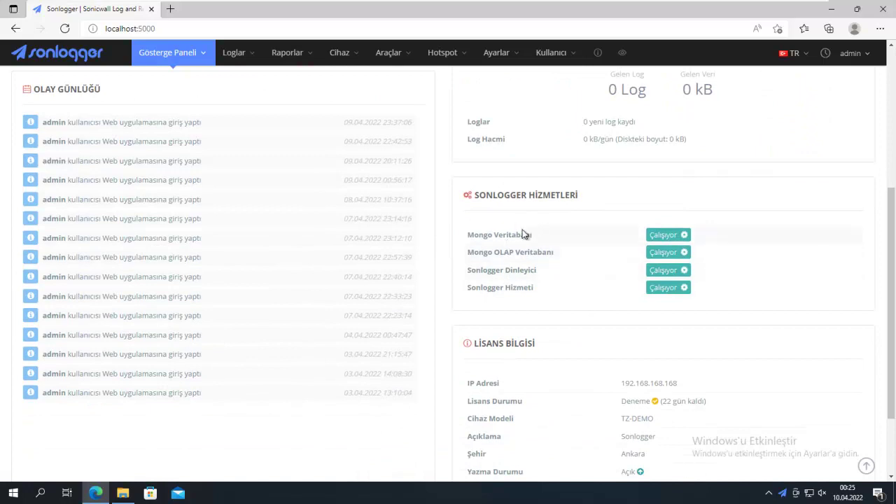
scroll(540, 343, "down", 2)
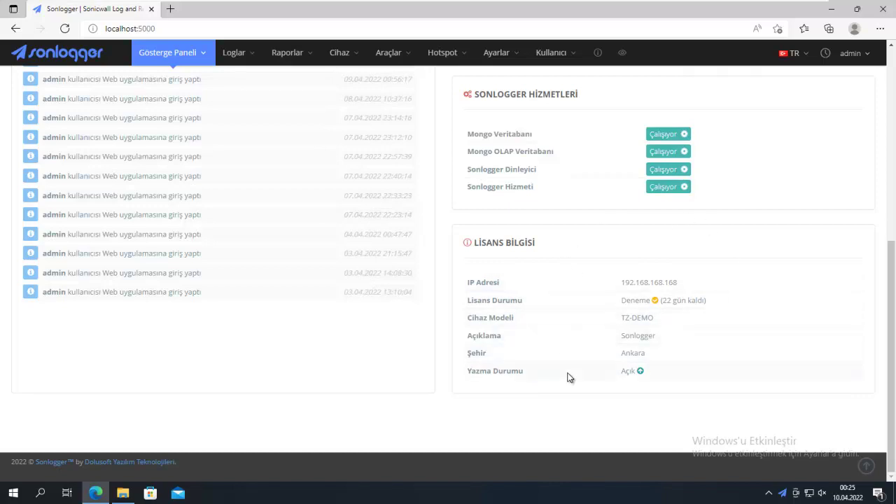
scroll(448, 338, "up", 7)
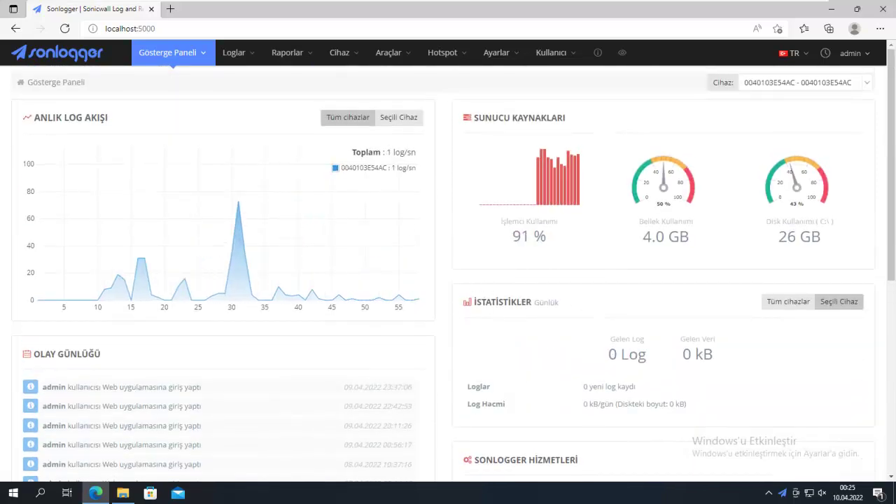
left_click(598, 52)
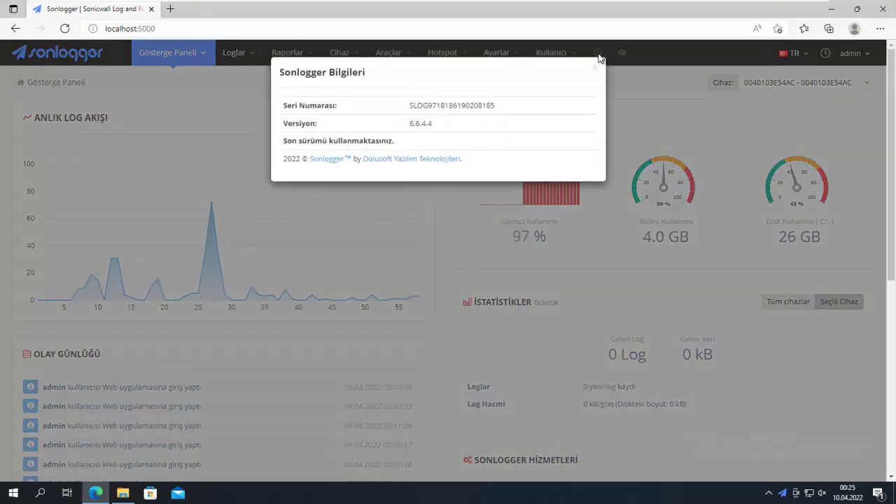
left_click_drag(428, 124, 404, 129)
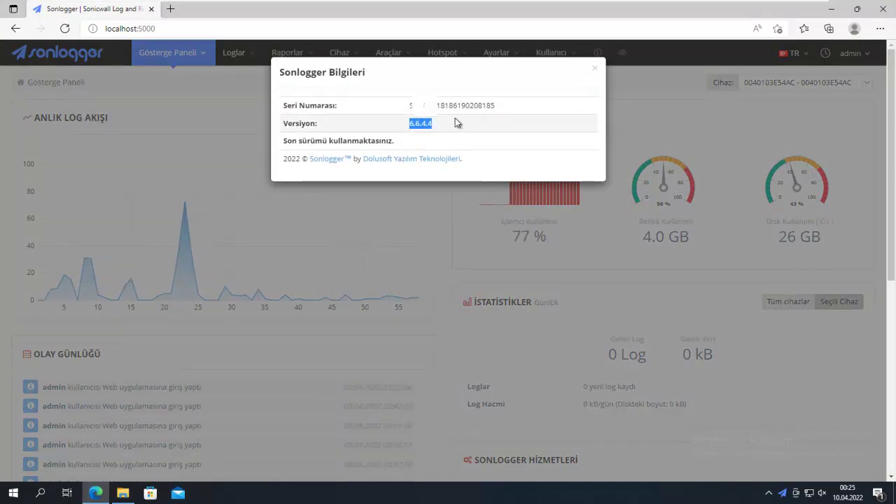
left_click(524, 137)
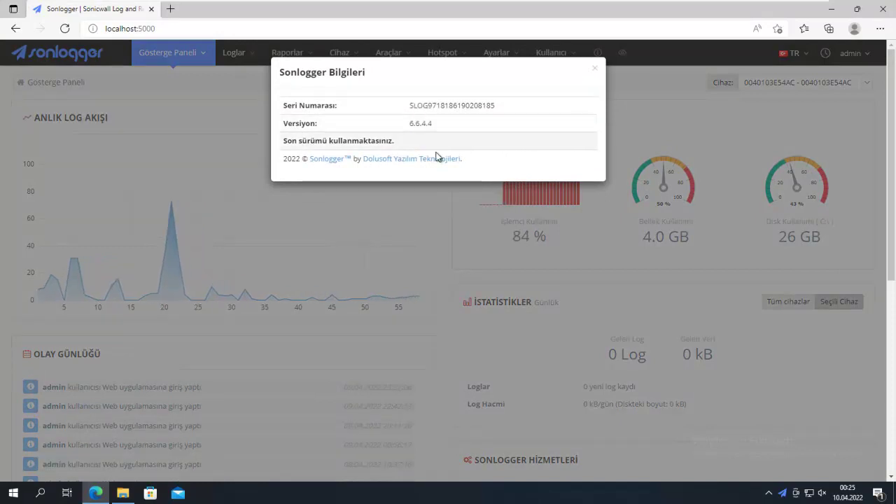
left_click(594, 72)
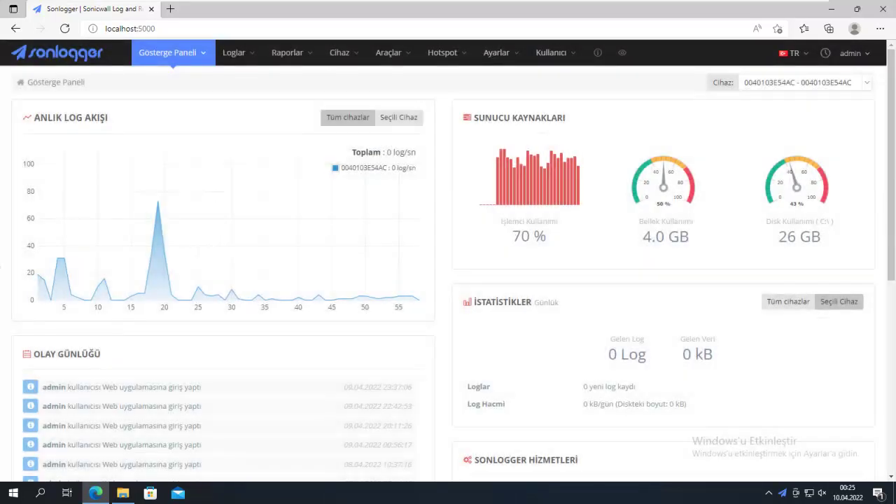